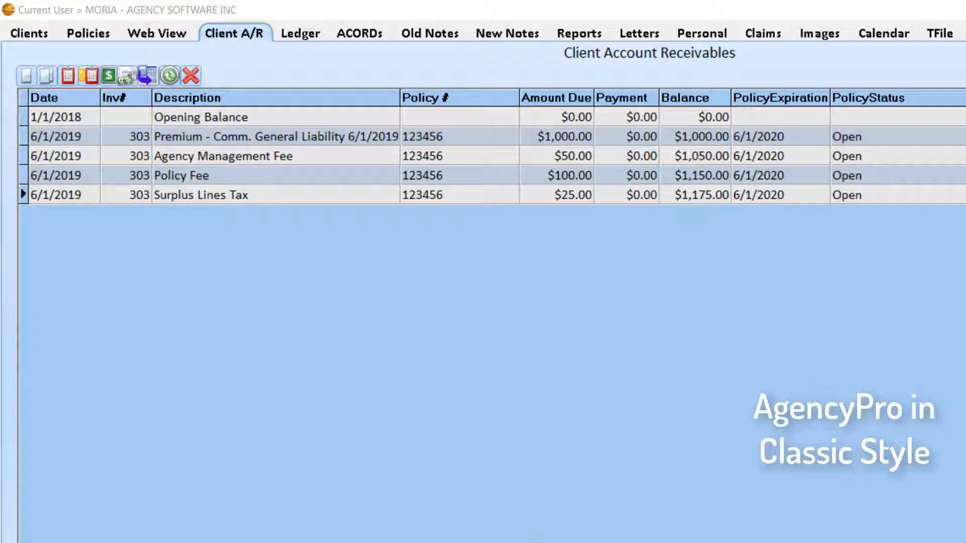
Generate invoice 303 from its premium line in the client's account receivables.
left_click(134, 136)
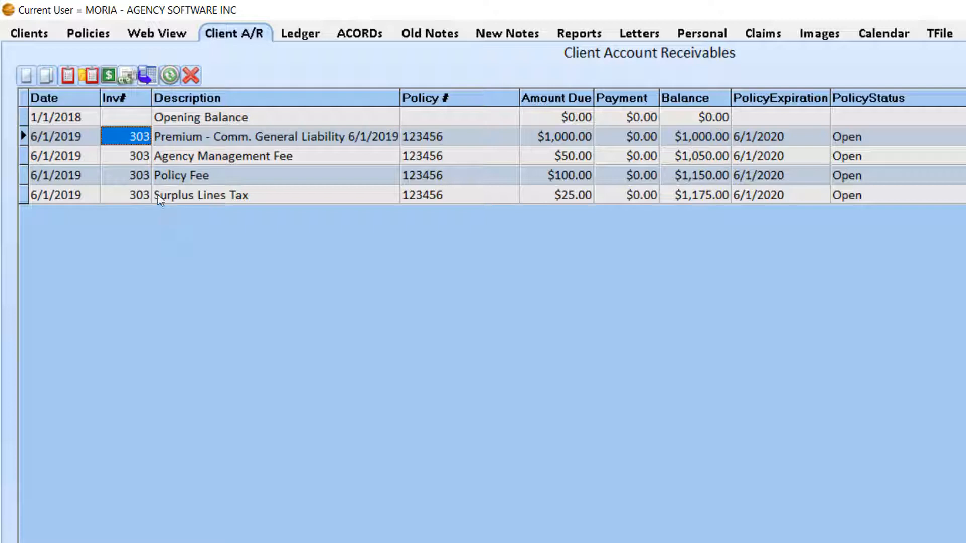
left_click(25, 83)
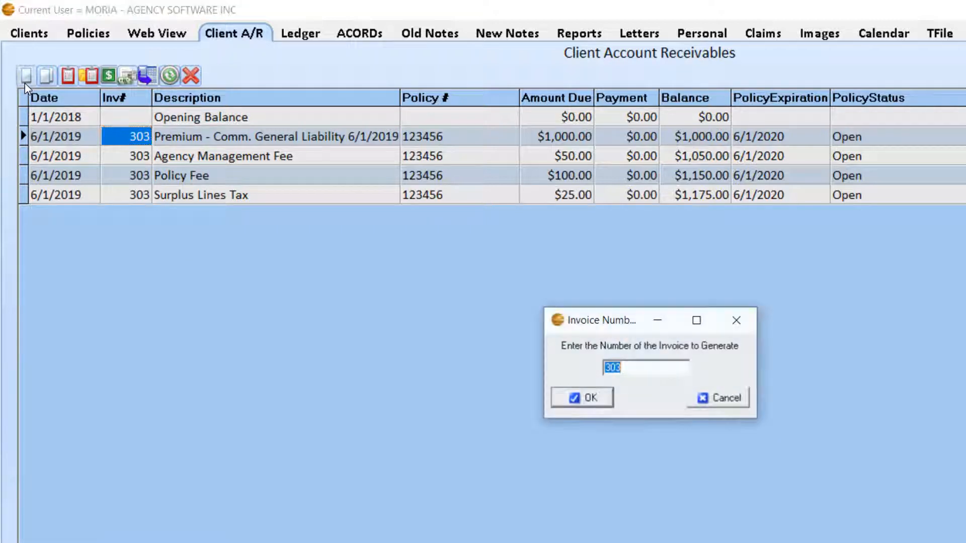
left_click(573, 399)
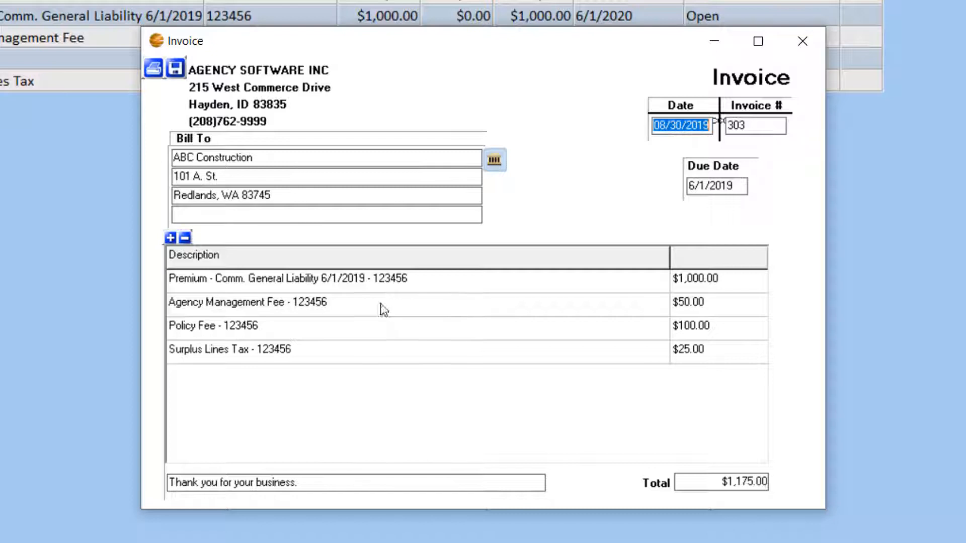
Add two blank lines below the Surplus Lines Tax item and enter "**memo**" on the second one.
left_click(280, 354)
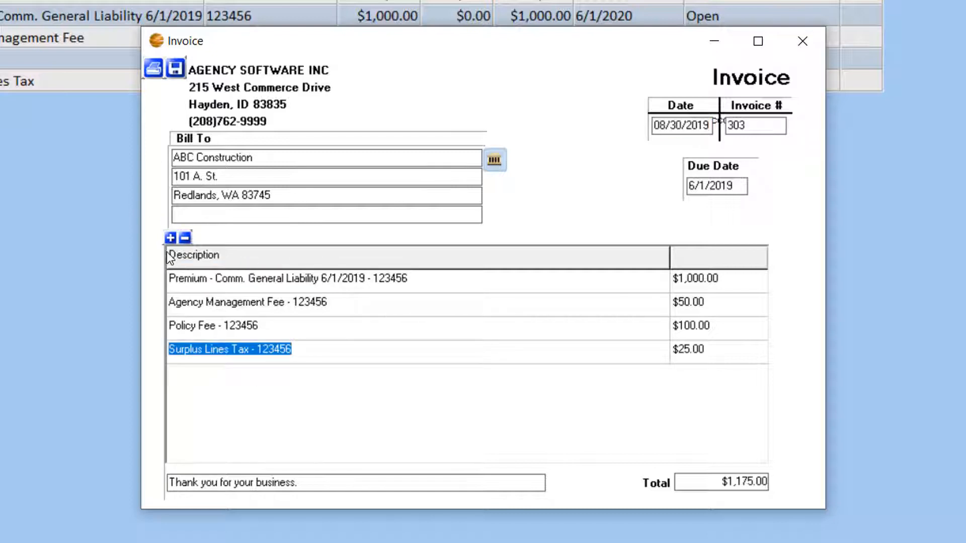
left_click(170, 238)
left_click(170, 239)
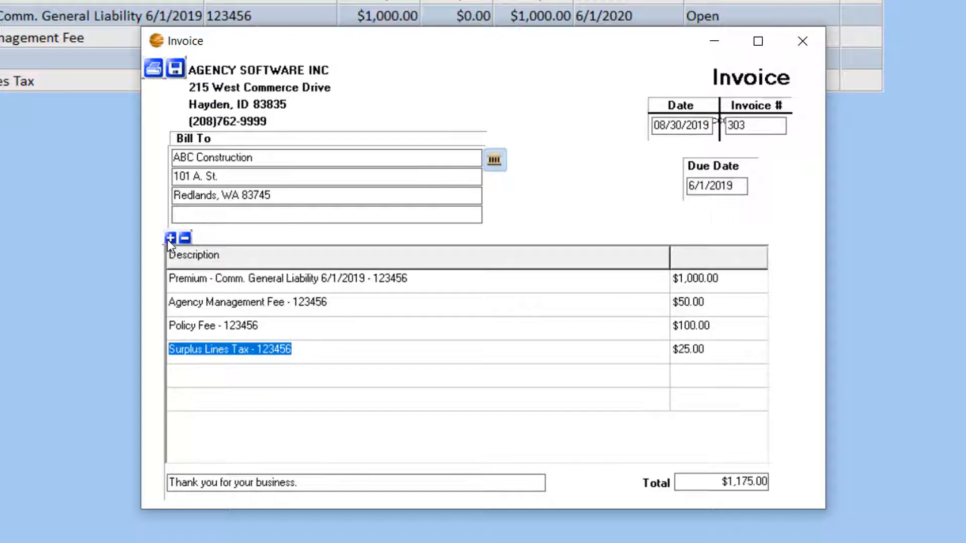
left_click(231, 408)
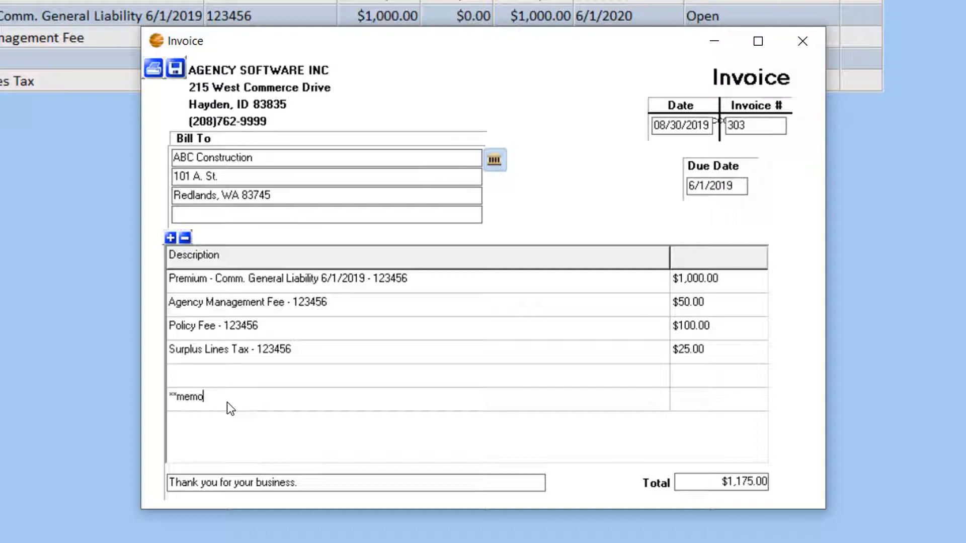
type("**memo**")
Save the invoice as a document attached to the current client, titled "invoice 303", and view it among the client's images.
left_click(175, 69)
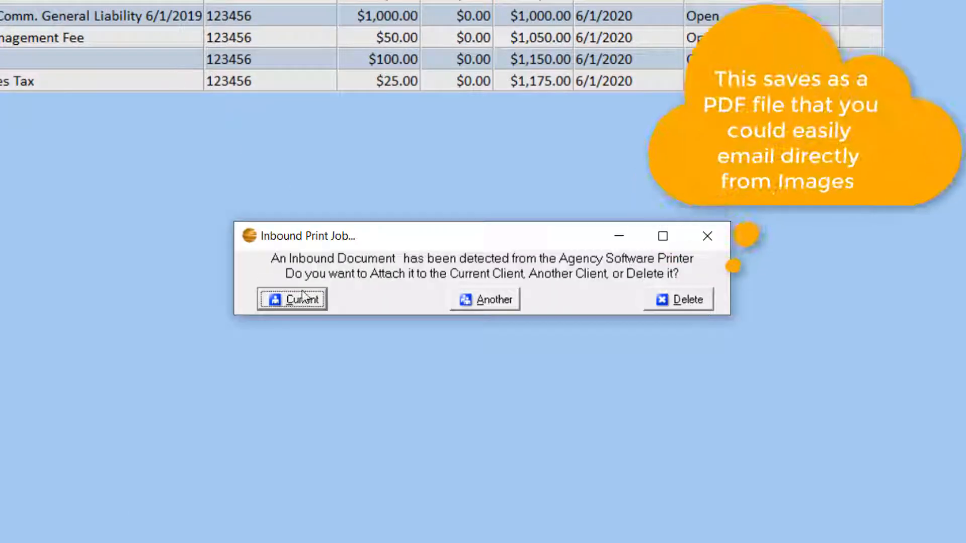
left_click(302, 299)
type("invoice 303")
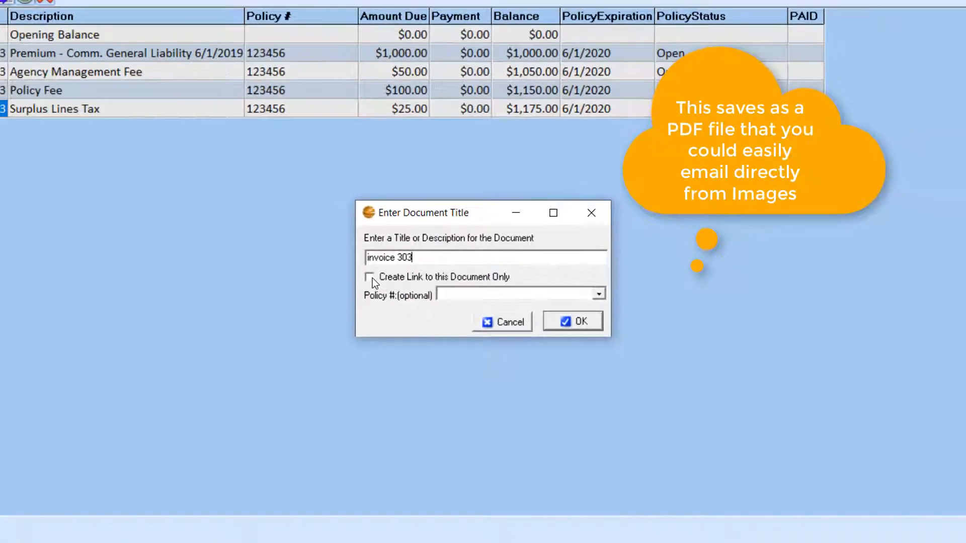
left_click(599, 294)
left_click(523, 307)
left_click(563, 321)
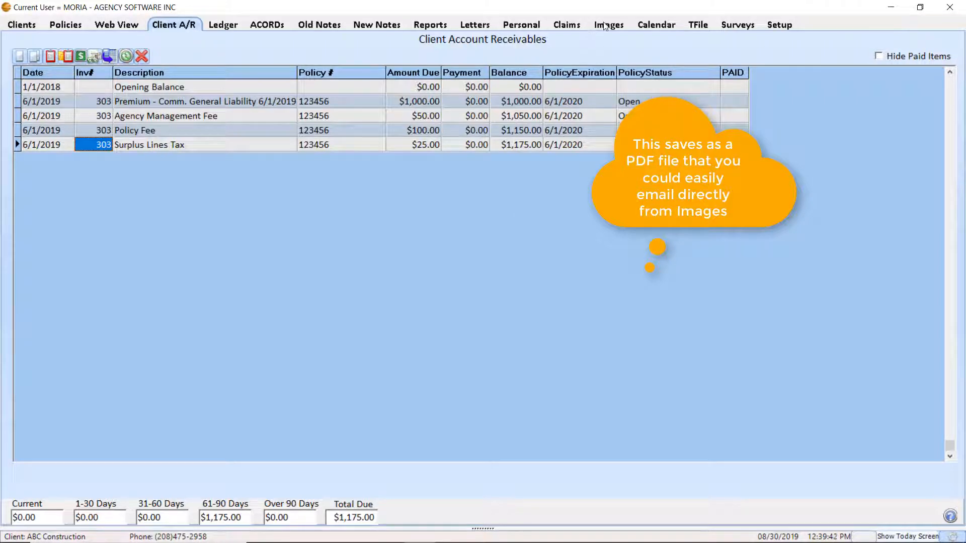
left_click(605, 25)
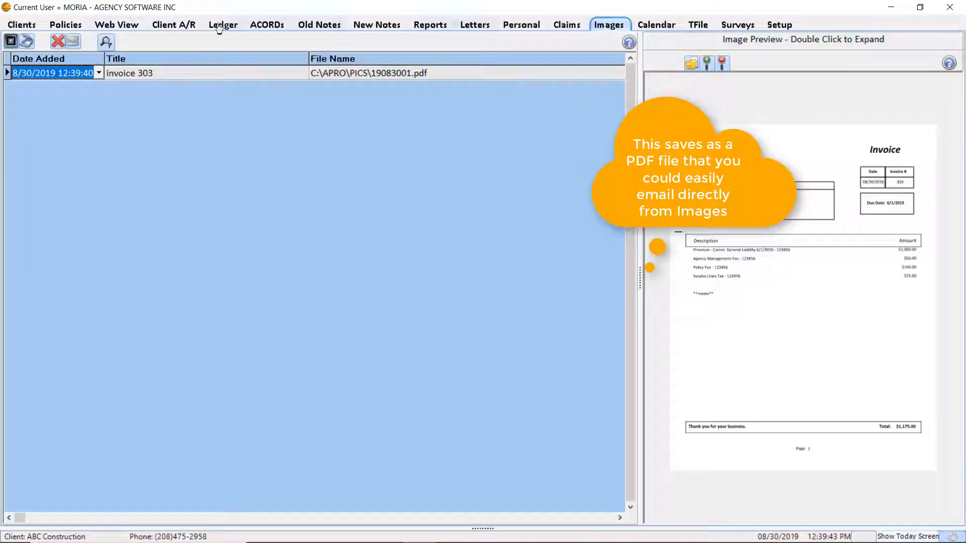
Reopen invoice 303 from the client's receivables and bring up the additional interests available for its Bill To address.
left_click(169, 26)
left_click(435, 291)
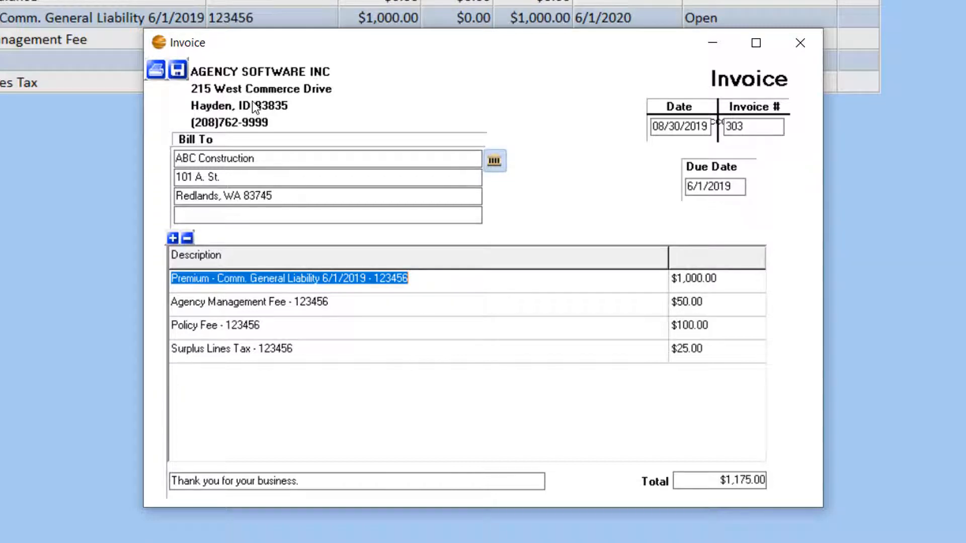
left_click(499, 163)
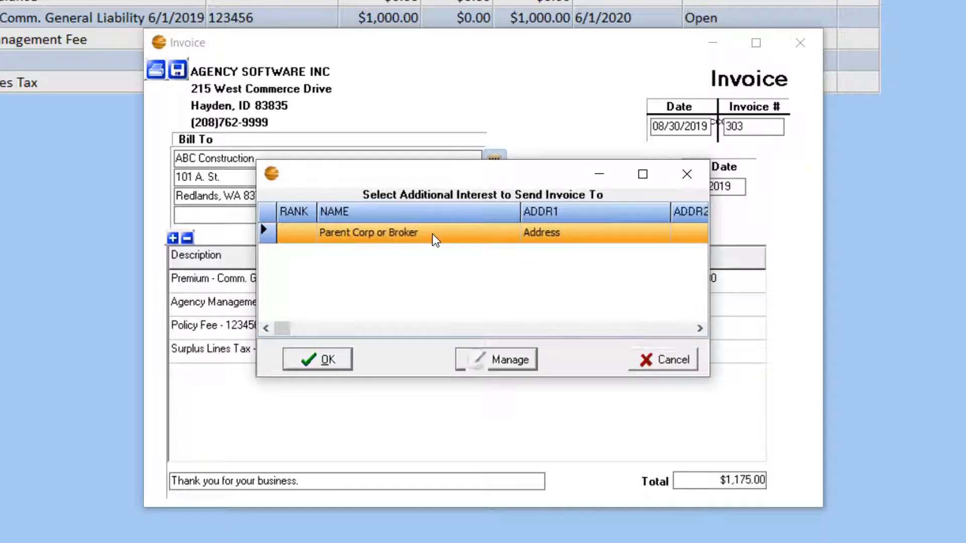
Examine the details of the Parent Corp or Broker additional interest, including its Send Bill option, and return to the interest selection.
left_click(496, 359)
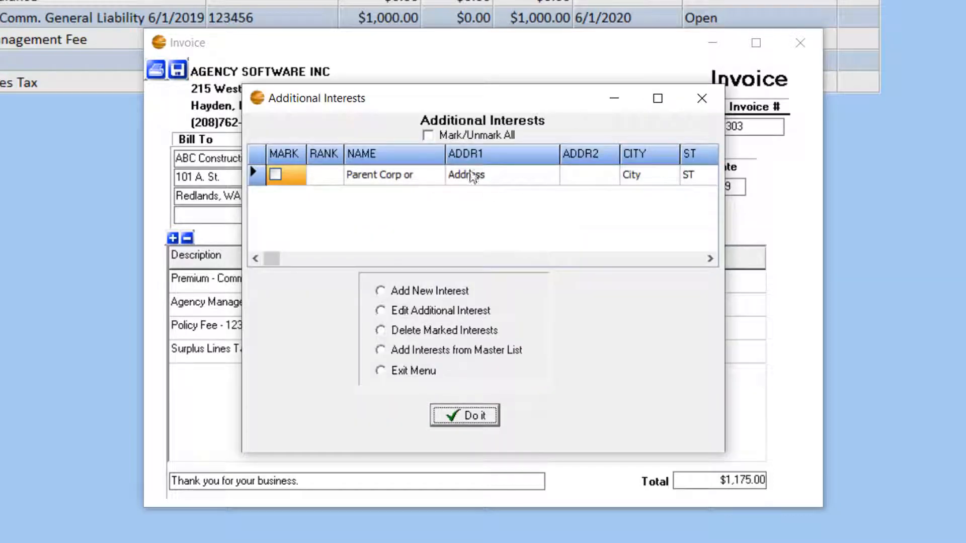
left_click(455, 176)
left_click(435, 311)
left_click(455, 416)
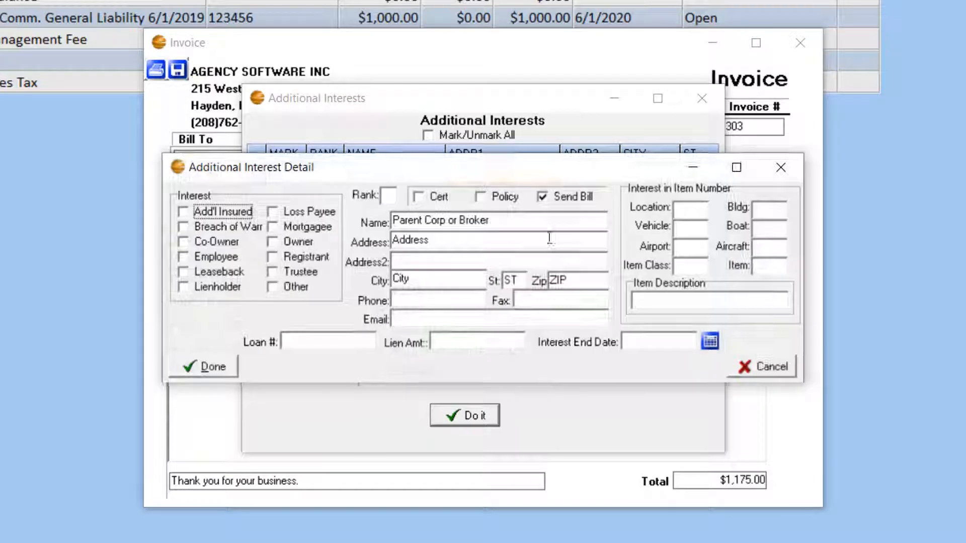
left_click(204, 367)
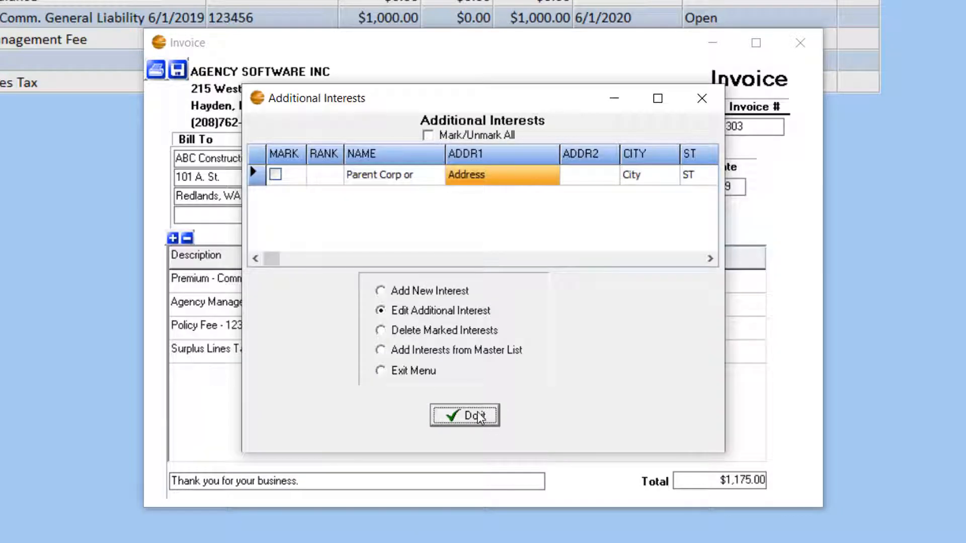
left_click(407, 370)
left_click(463, 416)
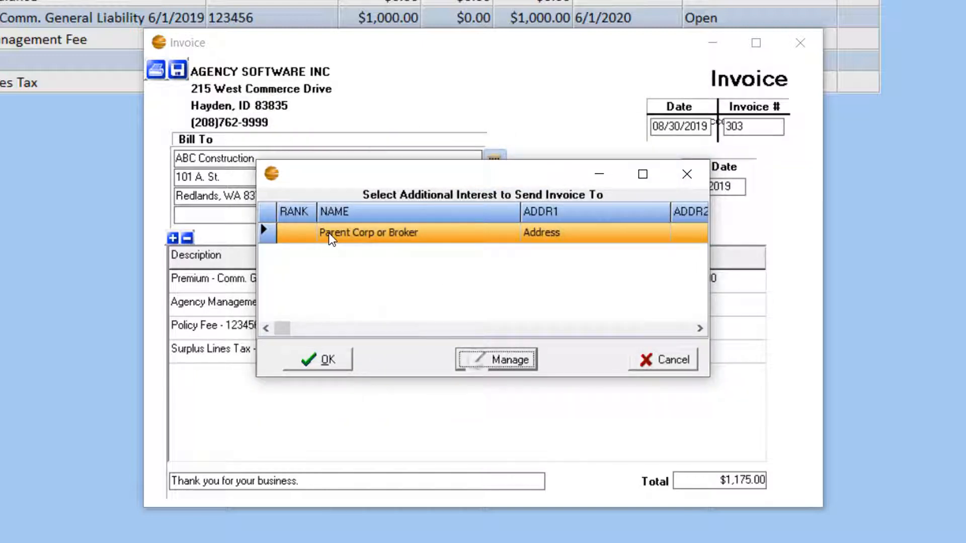
Bill the invoice to Parent Corp or Broker, select its thank-you message and close the invoice.
left_click(319, 369)
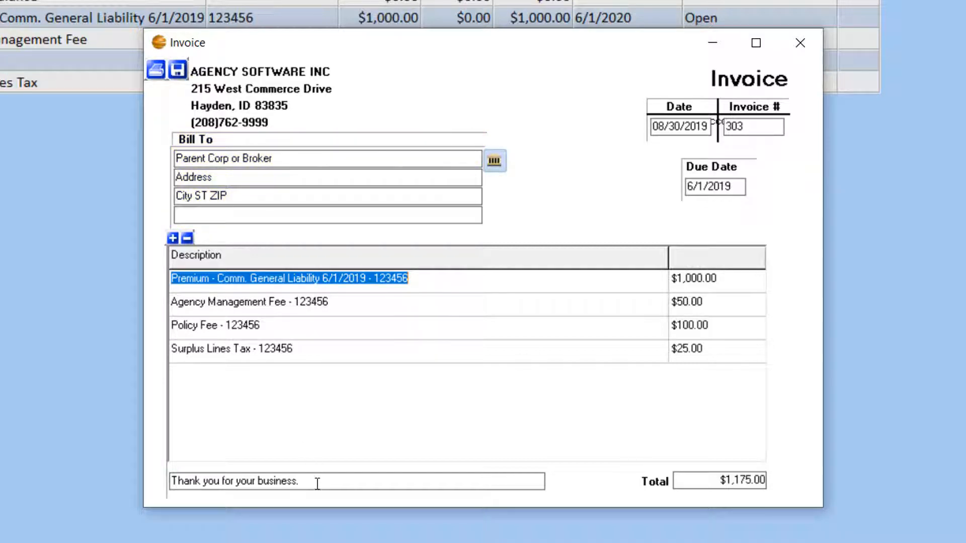
left_click_drag(317, 484, 90, 468)
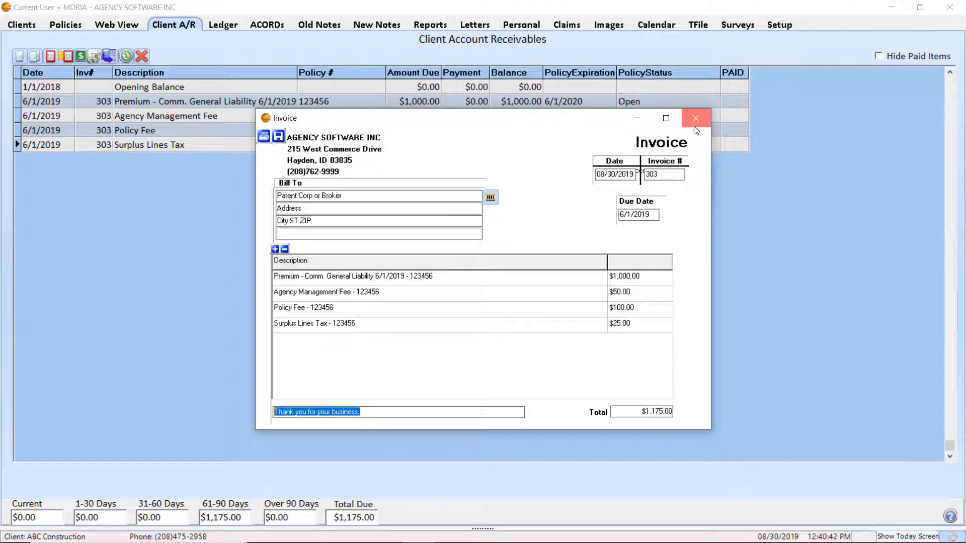
left_click(695, 119)
Examine the global invoice message and the option to suppress agency info from invoices and statements in Setup.
left_click(774, 23)
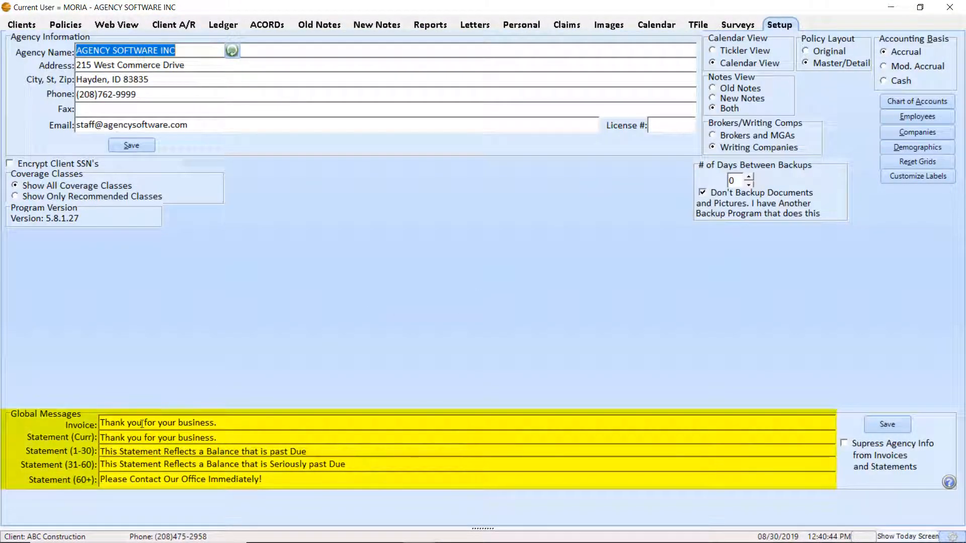
left_click_drag(217, 423, 3, 422)
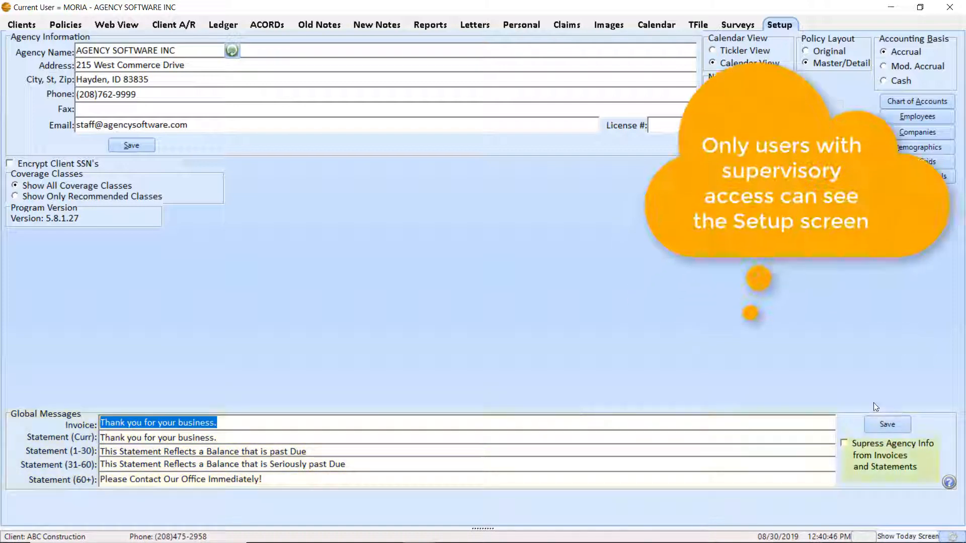
left_click(845, 444)
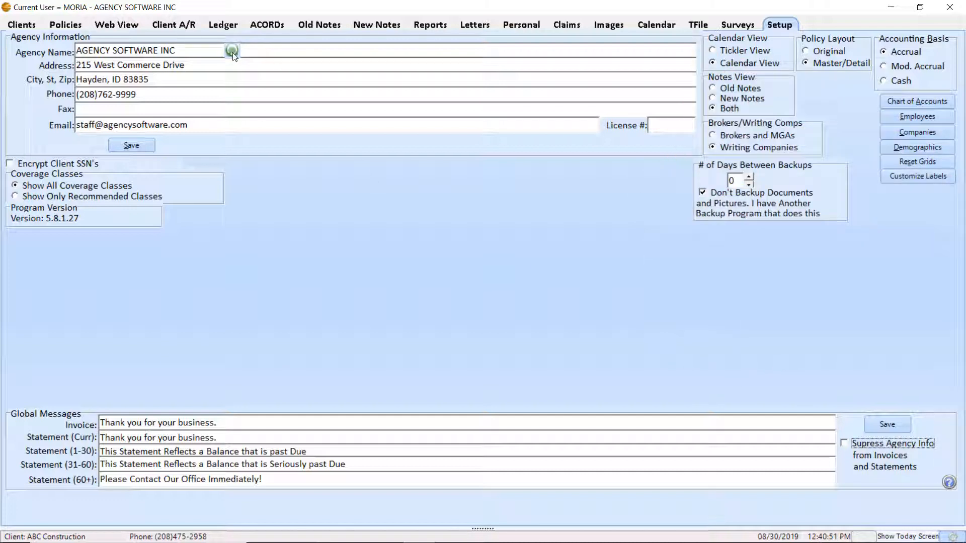
Switch the agency information to Purchased Drop Down Name and back to AGENCY SOFTWARE INC.
left_click(233, 52)
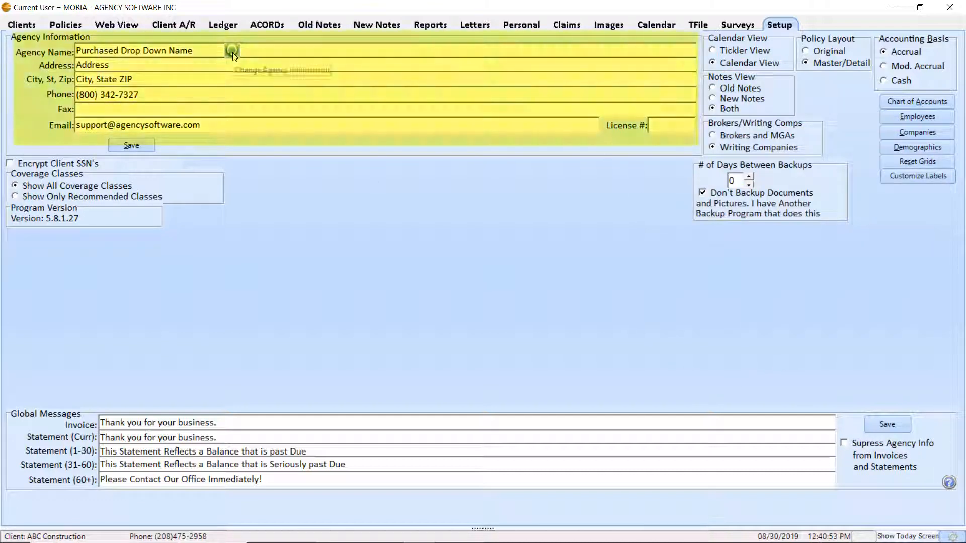
left_click(232, 53)
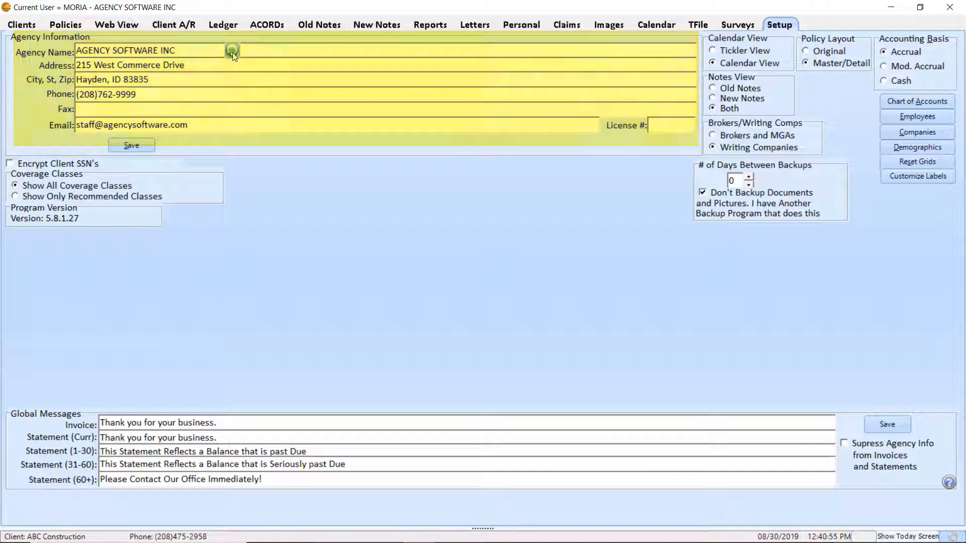
Generate invoice 303 again from the client's receivables and open its print preview maximized.
left_click(180, 26)
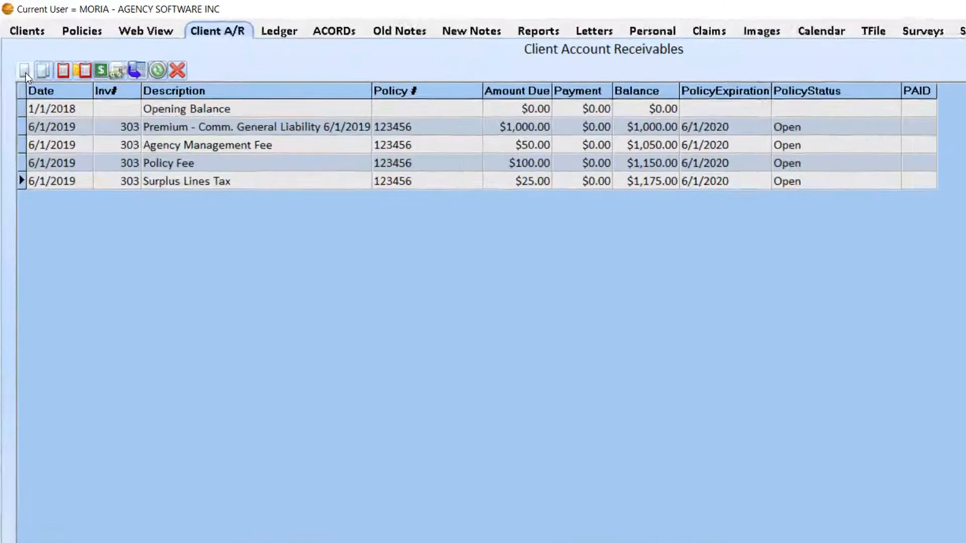
left_click(19, 57)
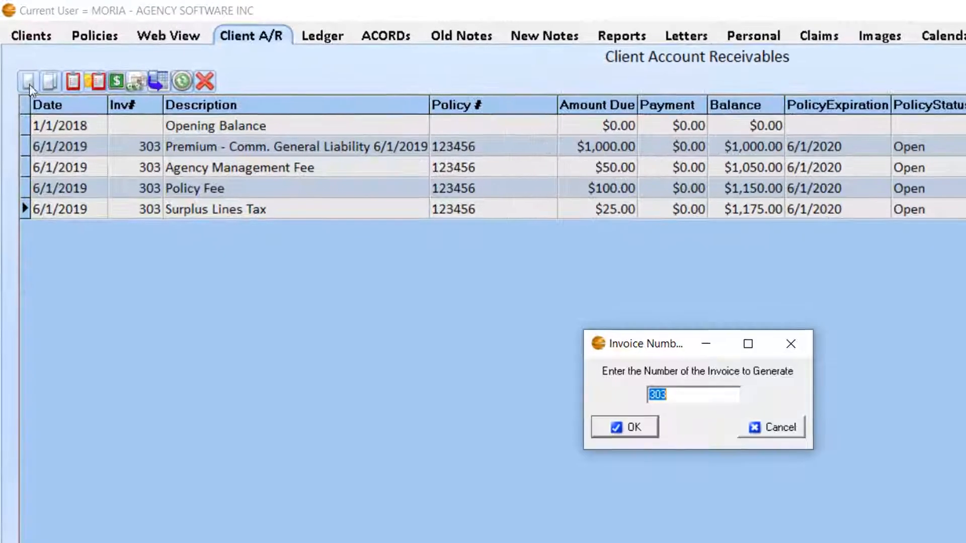
left_click(635, 427)
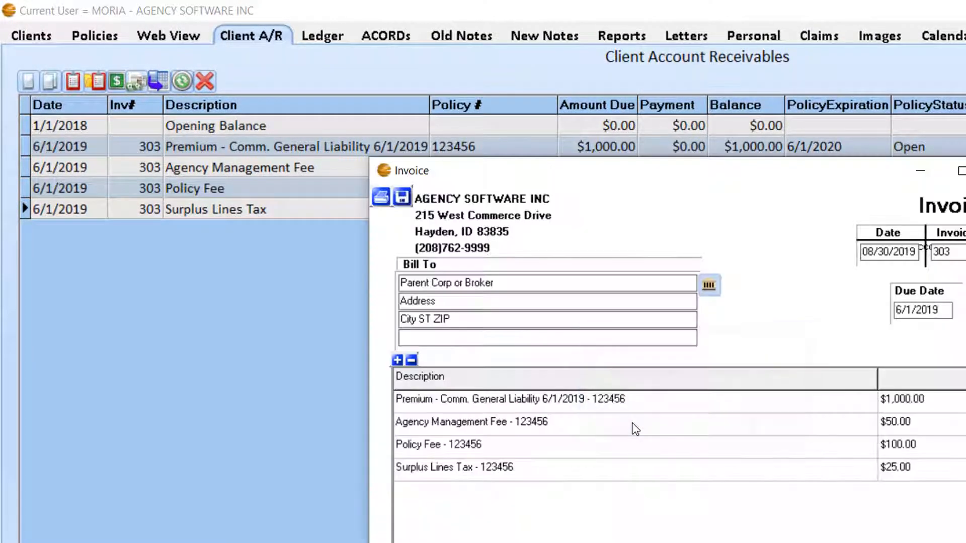
left_click(381, 197)
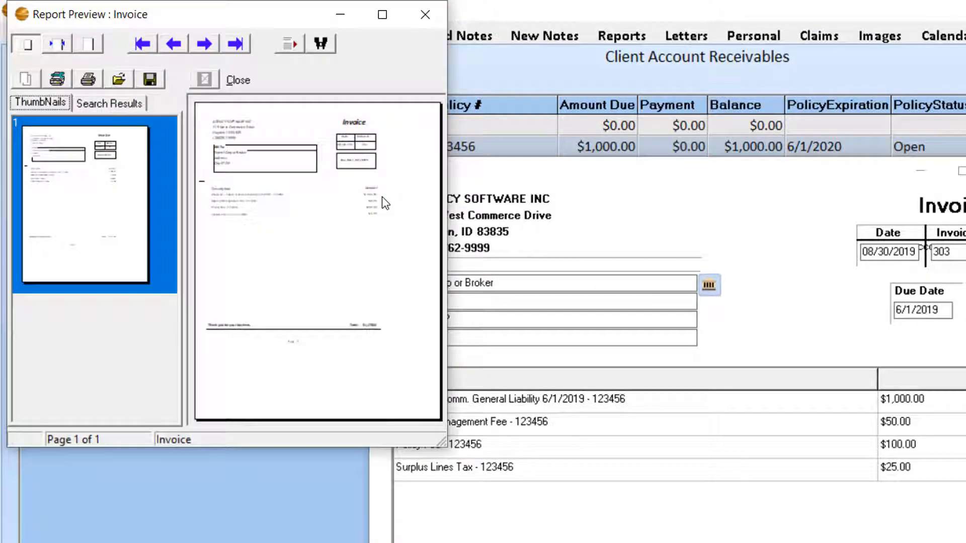
left_click(382, 14)
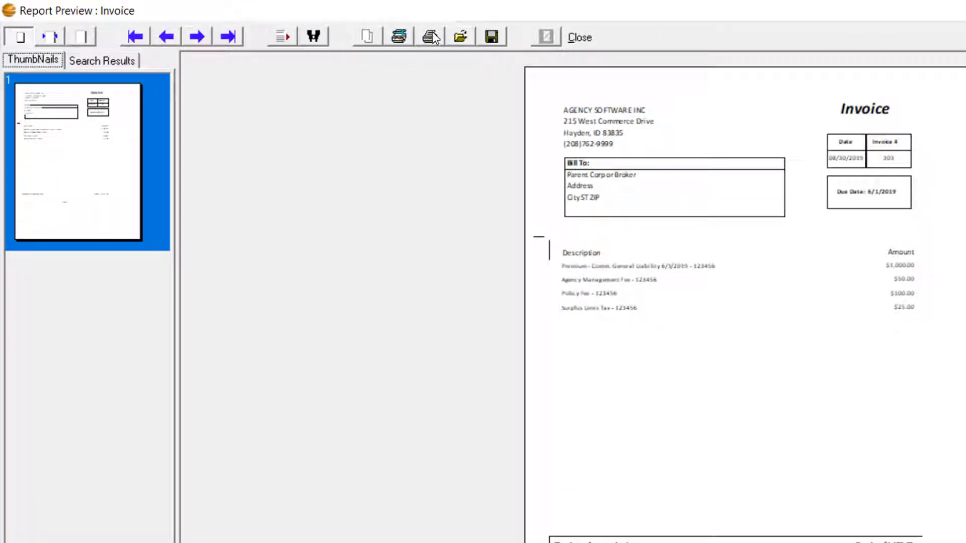
Check the available printers and the HP Officejet 4630's properties for the invoice, cancel printing and close the preview.
left_click(410, 40)
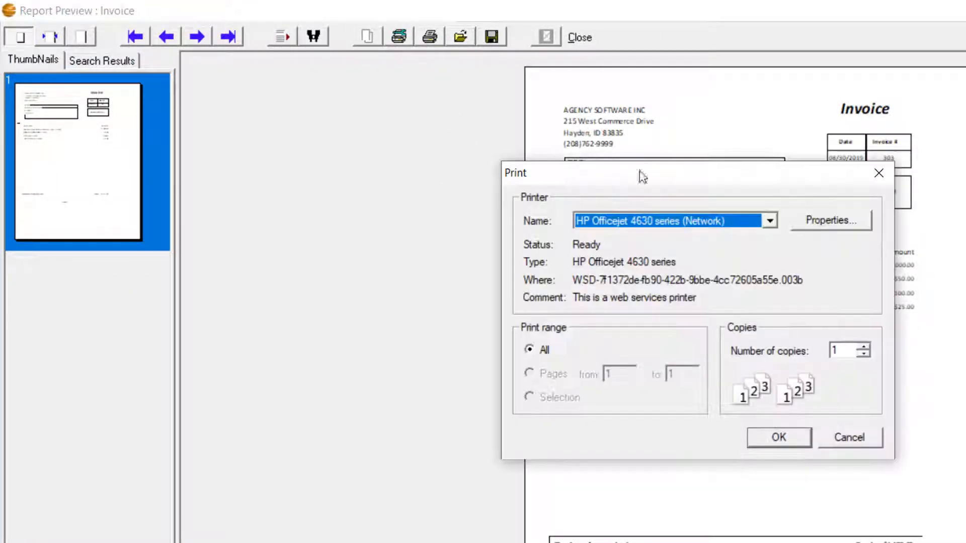
left_click(770, 221)
left_click(771, 223)
left_click(855, 222)
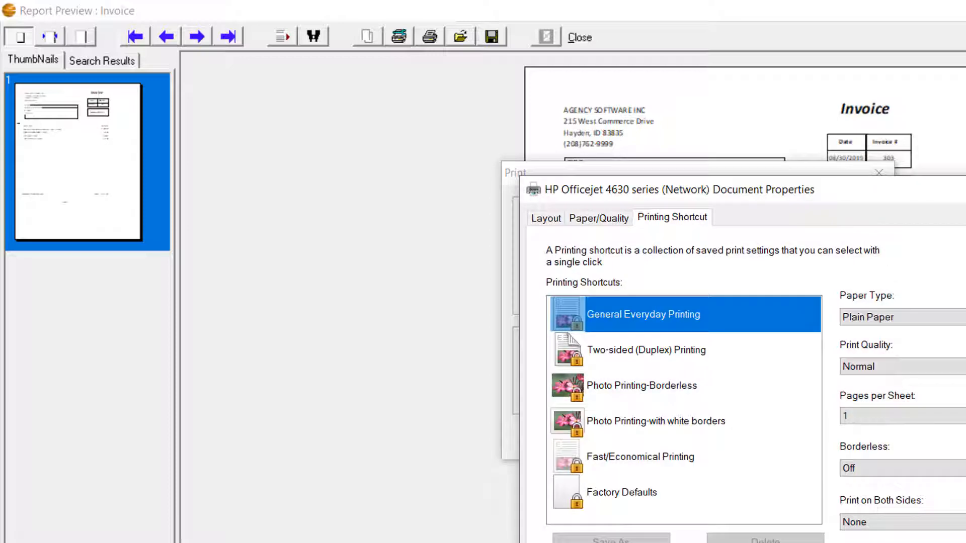
key("Escape")
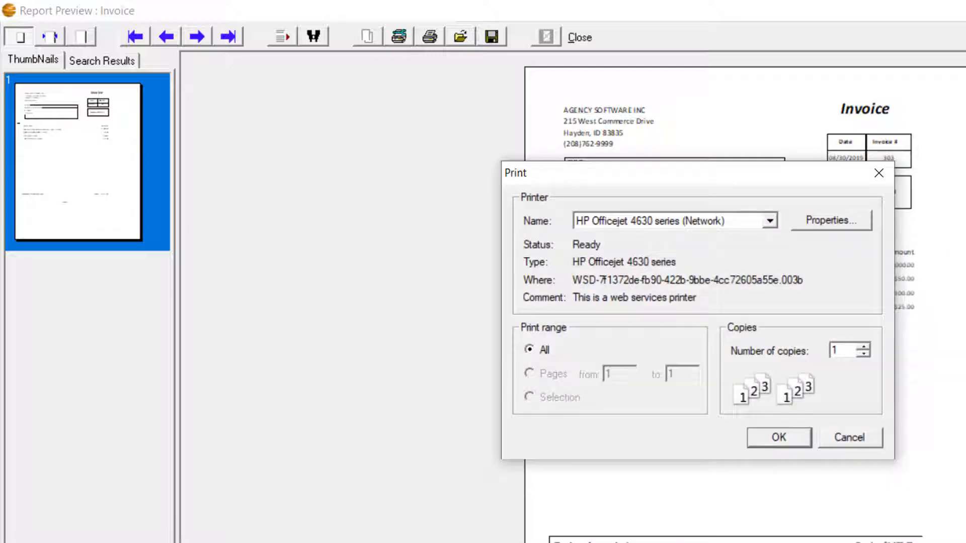
left_click(850, 437)
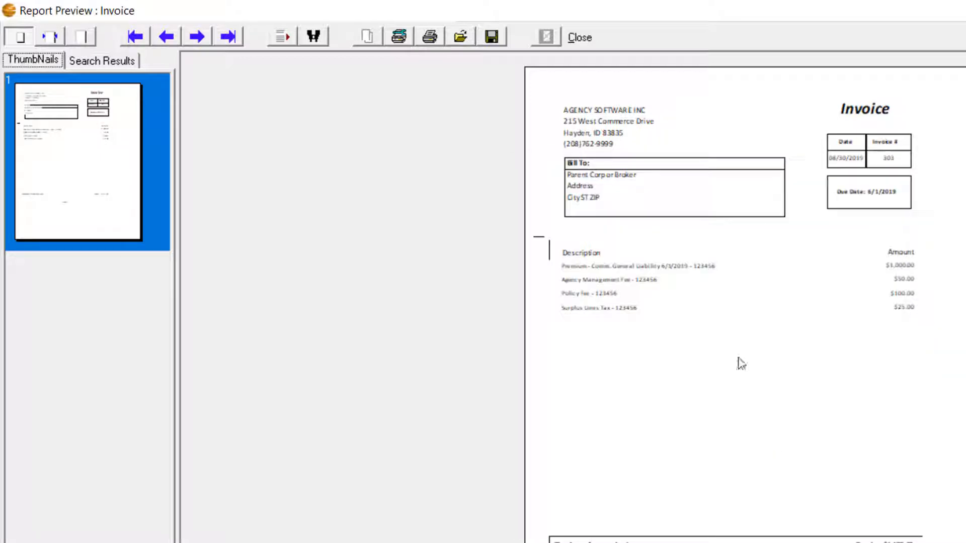
left_click(575, 39)
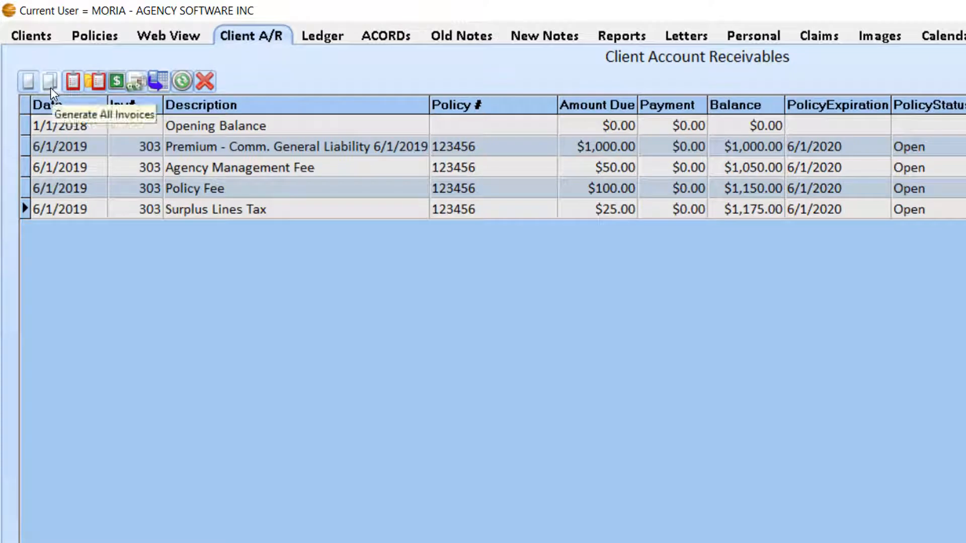
Generate all invoices for transactions from 8/1/2019 through 9/30/2019 and open their preview.
left_click(50, 87)
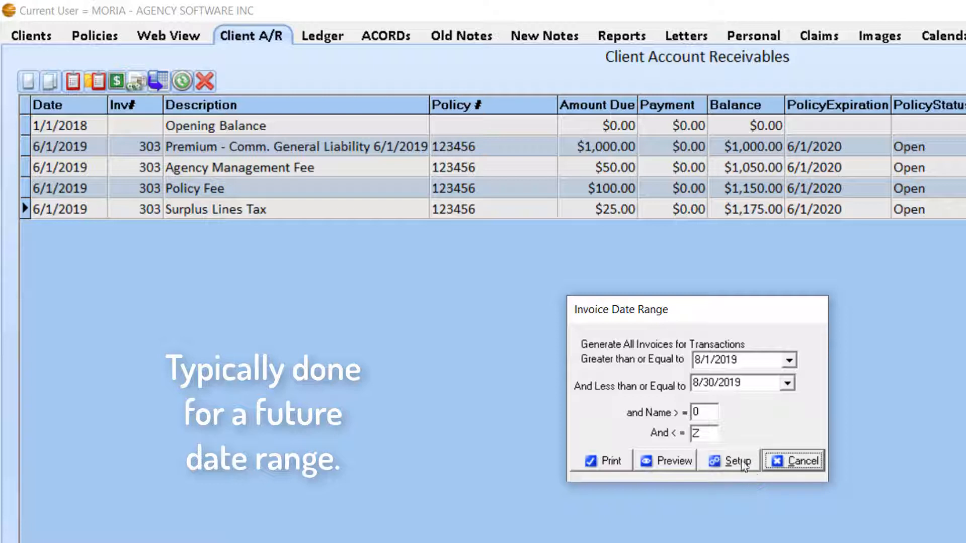
left_click(700, 383)
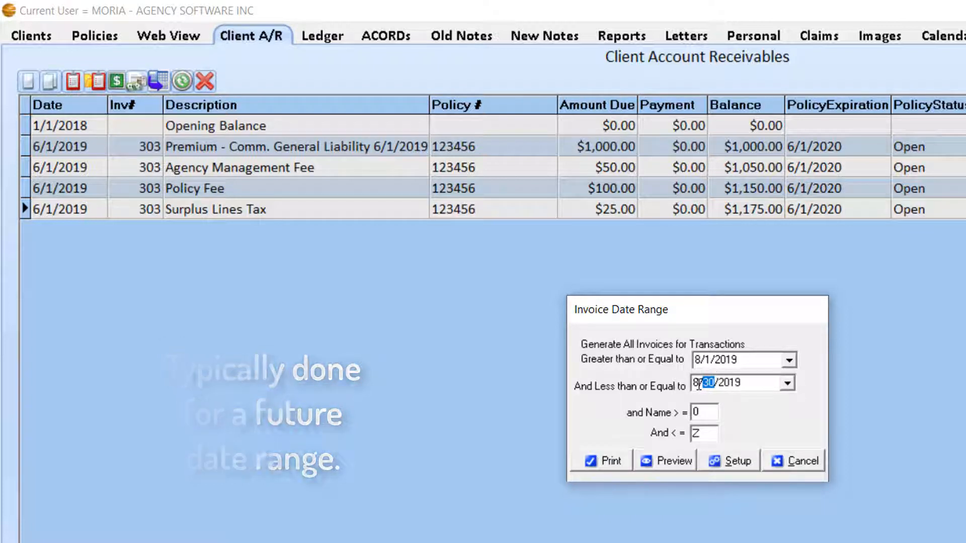
left_click(694, 383)
type("9")
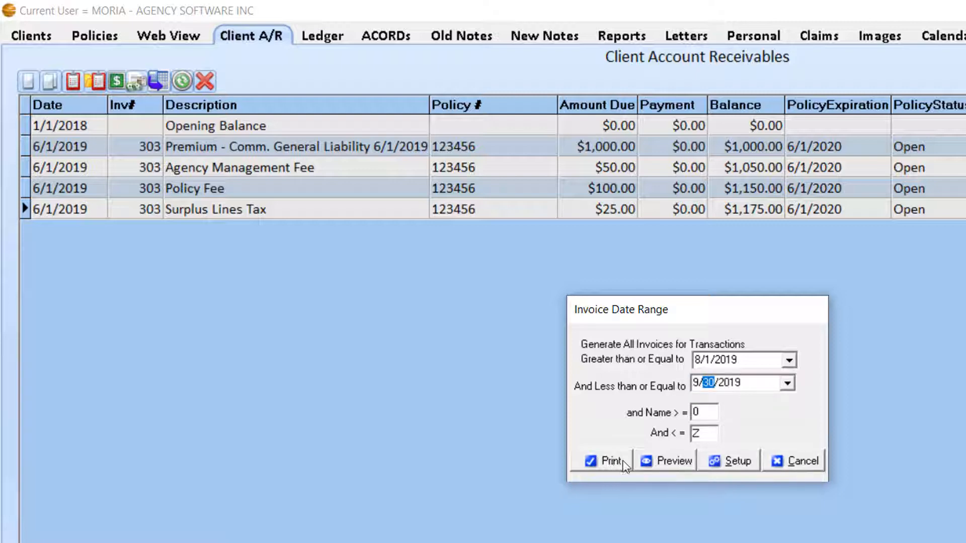
left_click(659, 463)
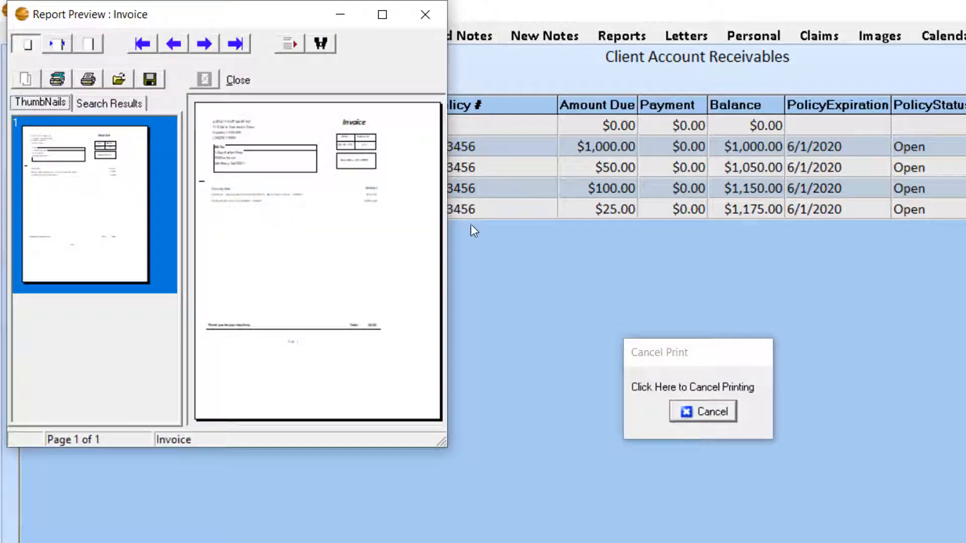
Review the batch's invoice previews one after another at full size, close the preview and cancel the remaining printing.
left_click(382, 16)
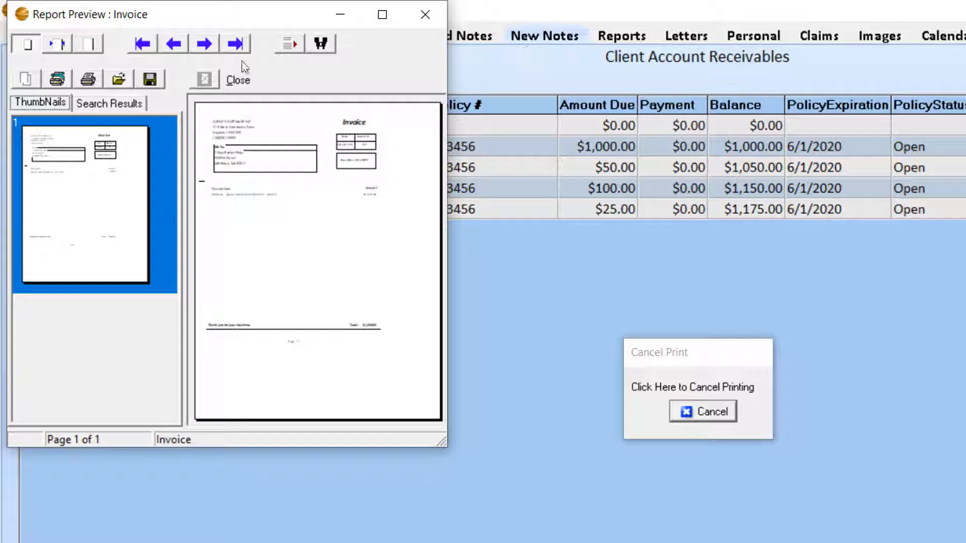
left_click(383, 17)
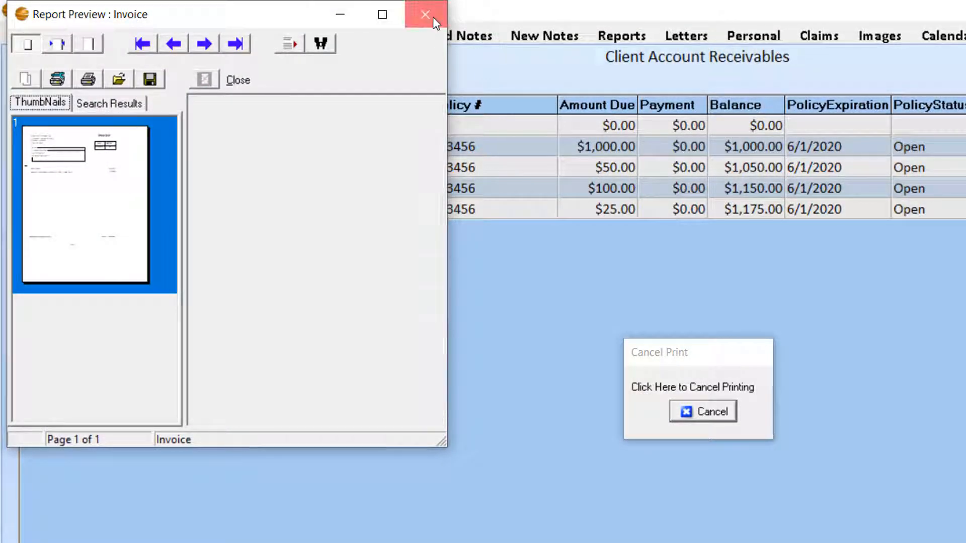
left_click(431, 15)
left_click(689, 425)
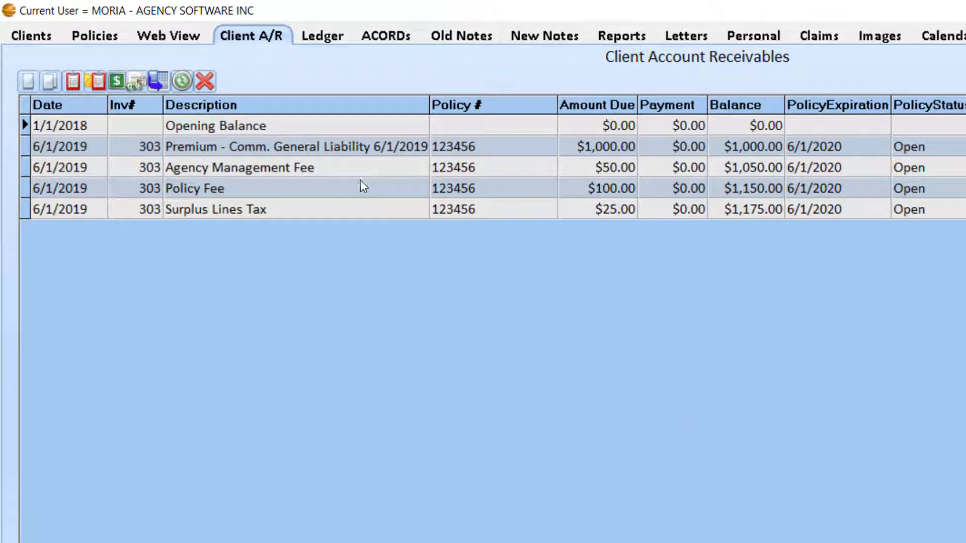
Switch to the first client, 2 Guys Barber Shop, and open its account receivables.
left_click(37, 35)
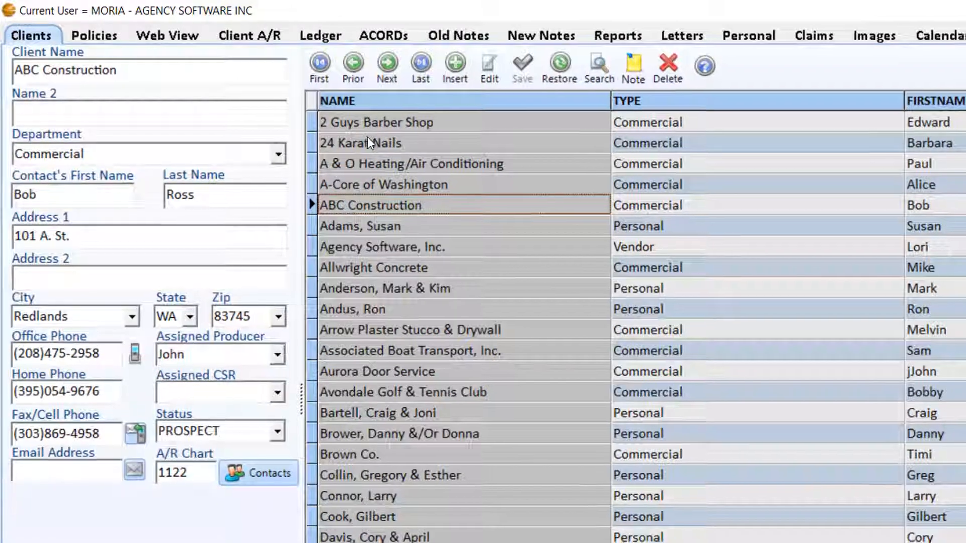
left_click(321, 62)
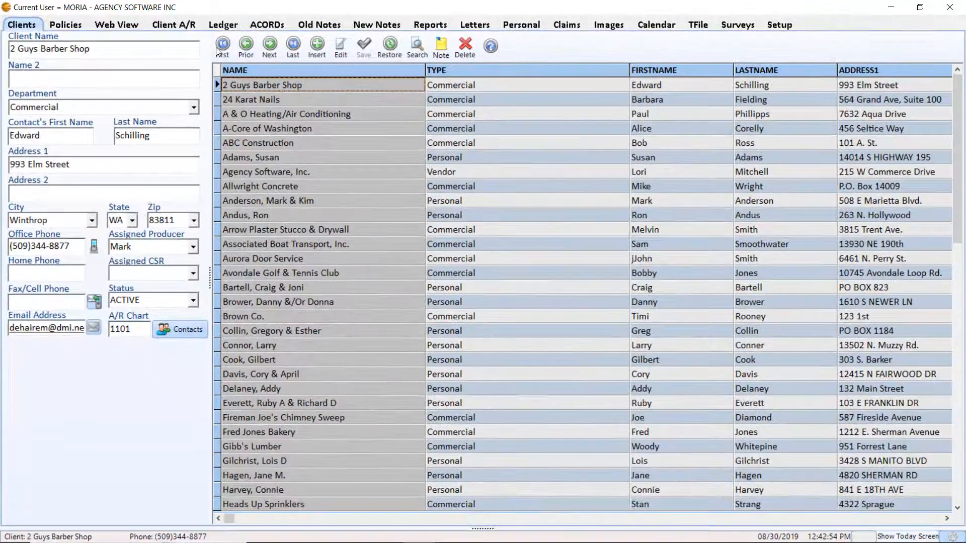
left_click(183, 27)
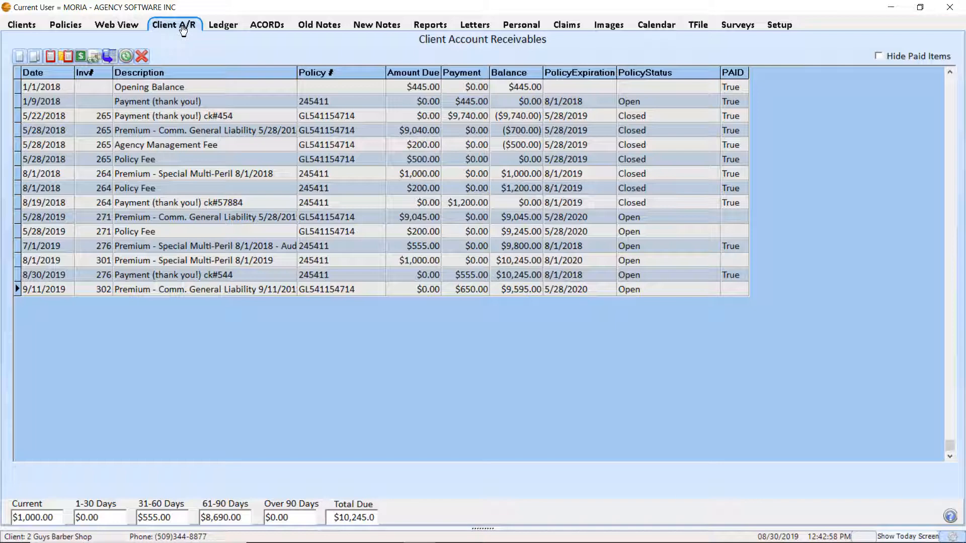
Examine the receivables for zero-balance items, entries marked True as paid, and the future-dated 9/11/2019 entry.
left_click(493, 201)
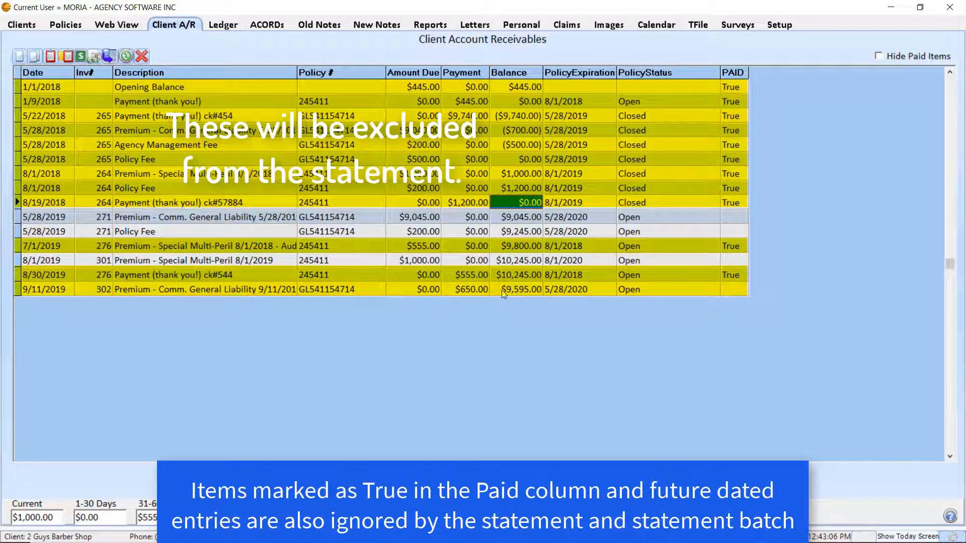
left_click(744, 280)
left_click(734, 243)
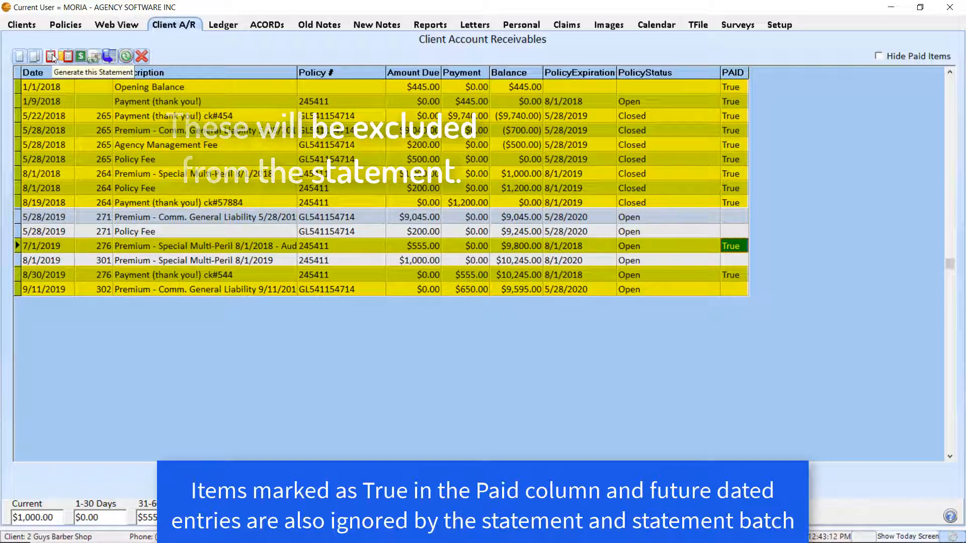
left_click(44, 289)
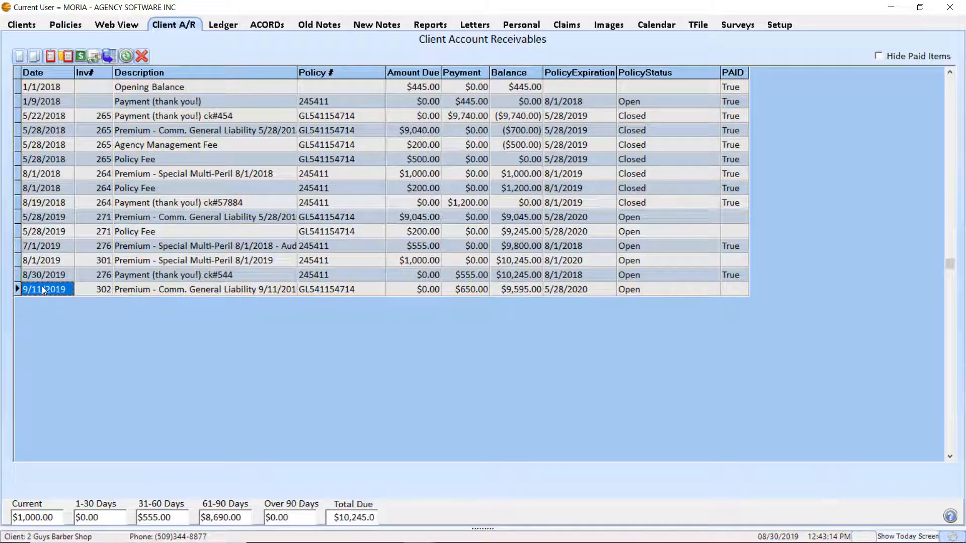
Generate the 2 Guys Barber Shop statement, open its print preview, and close the preview after reviewing it.
left_click(51, 57)
left_click(398, 296)
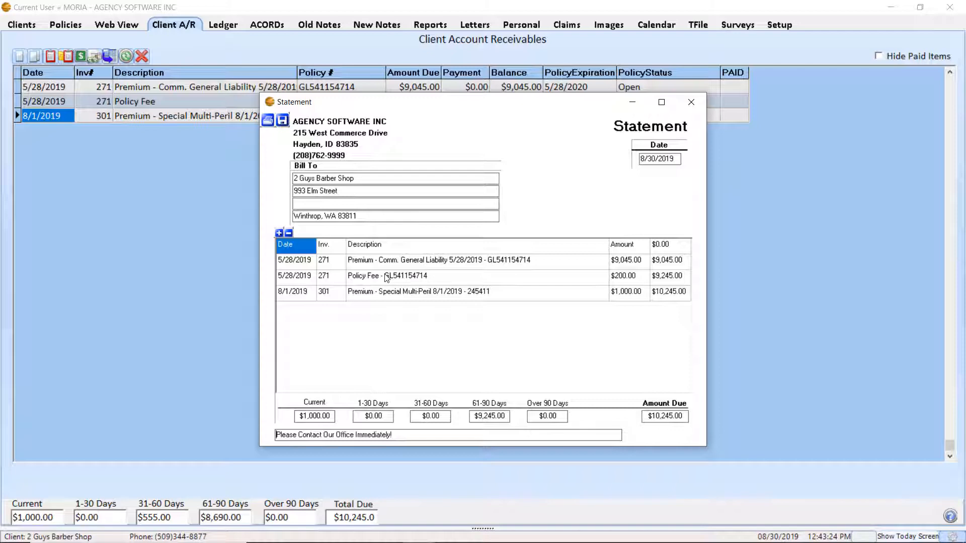
left_click(268, 120)
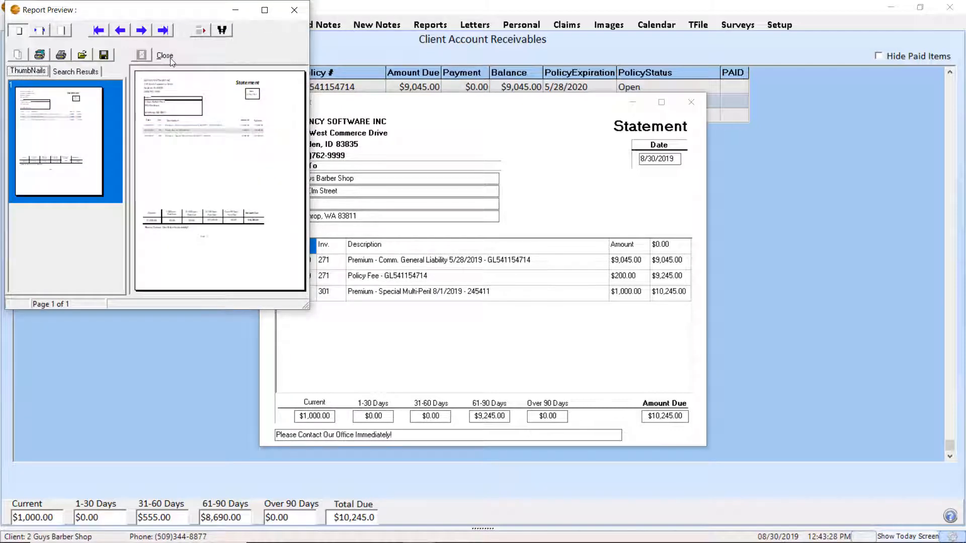
left_click(166, 56)
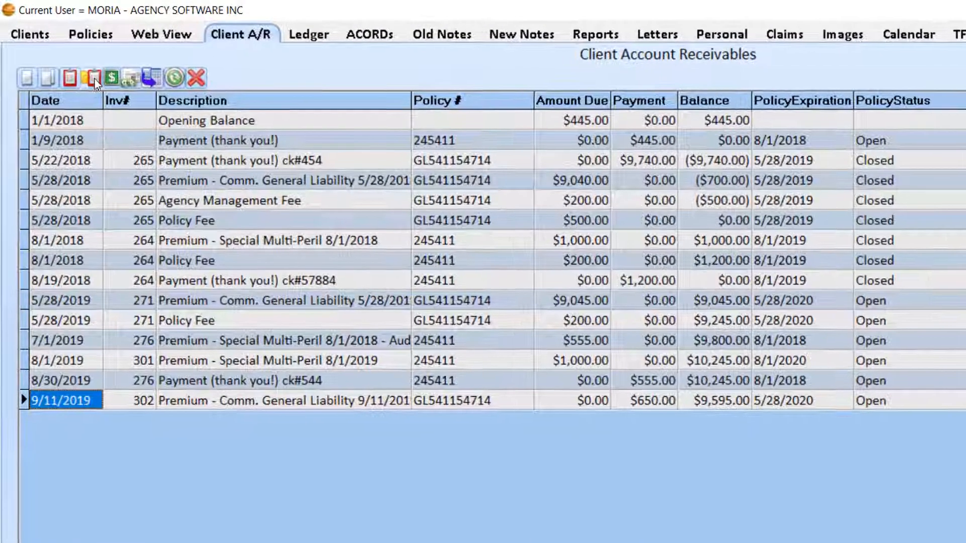
Preview all customer monthly statements as of 8/30/2019 and close the first statement's preview.
left_click(94, 77)
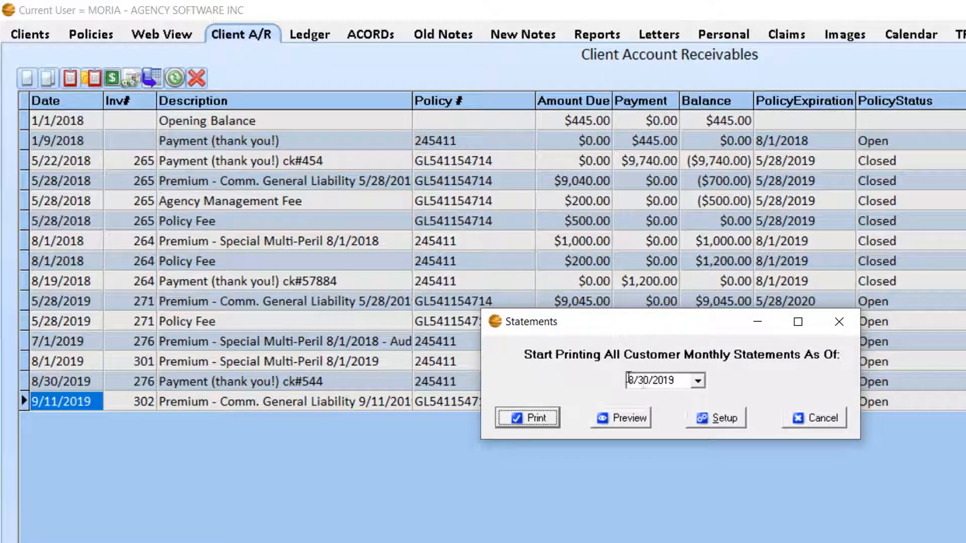
left_click(621, 421)
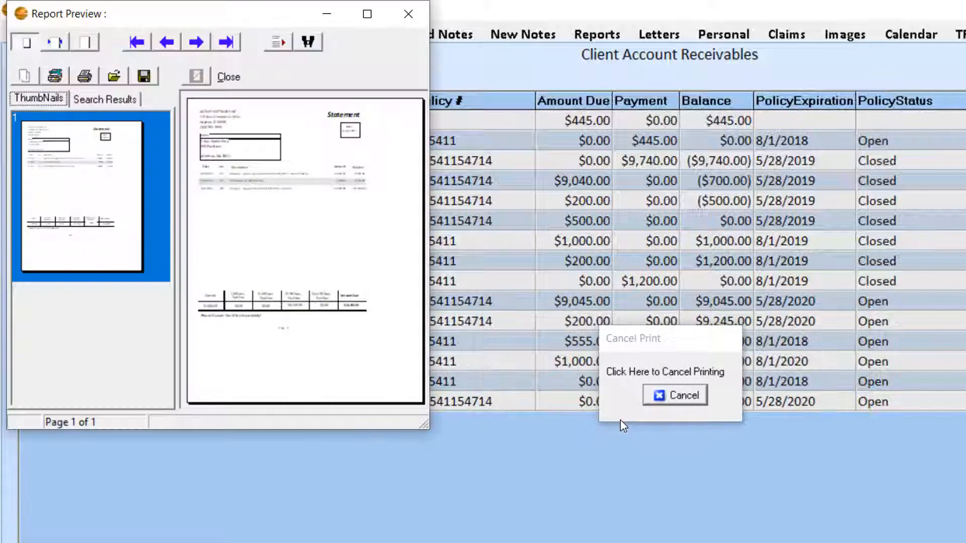
left_click(228, 78)
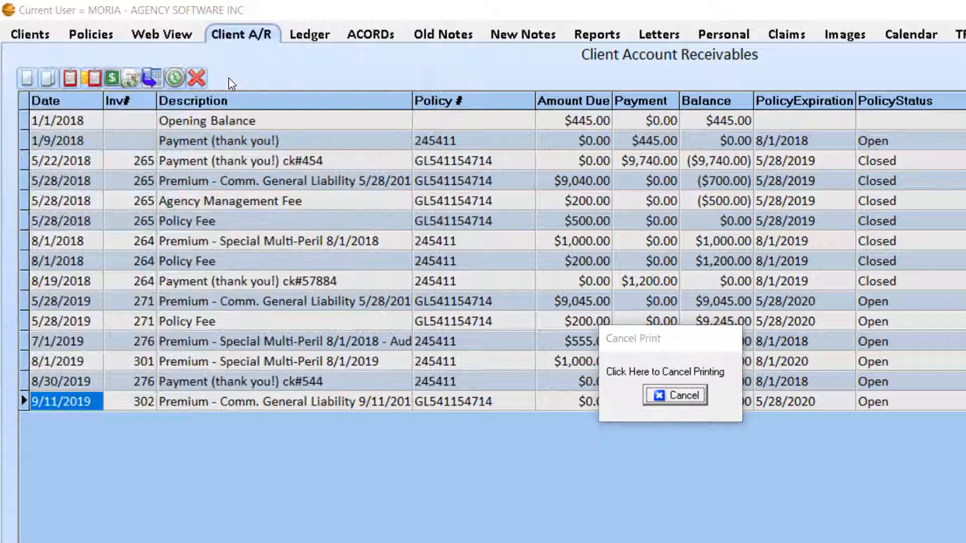